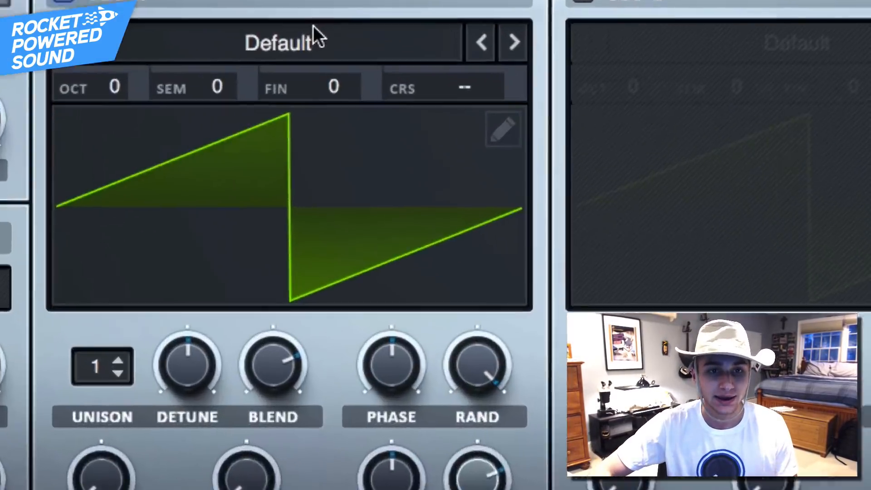
Load the Basic Shapes wavetable from the Analog category into oscillator A.
left_click(317, 77)
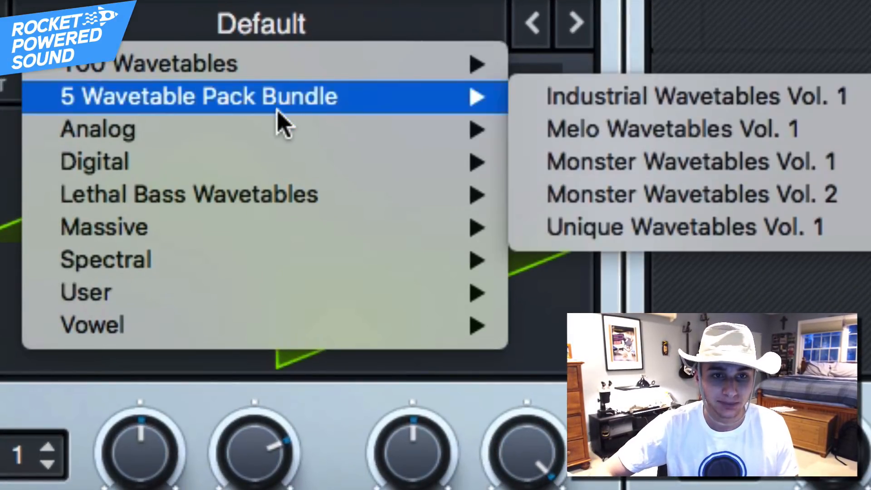
mouse_move(290, 129)
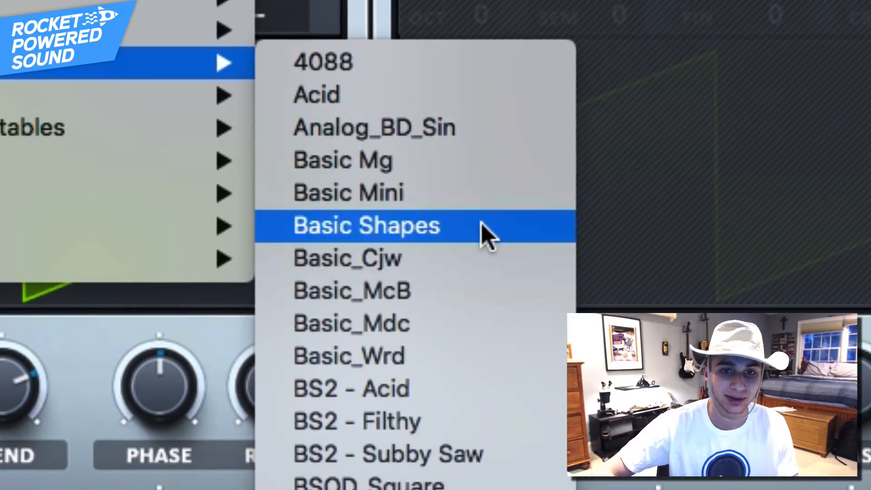
left_click(481, 224)
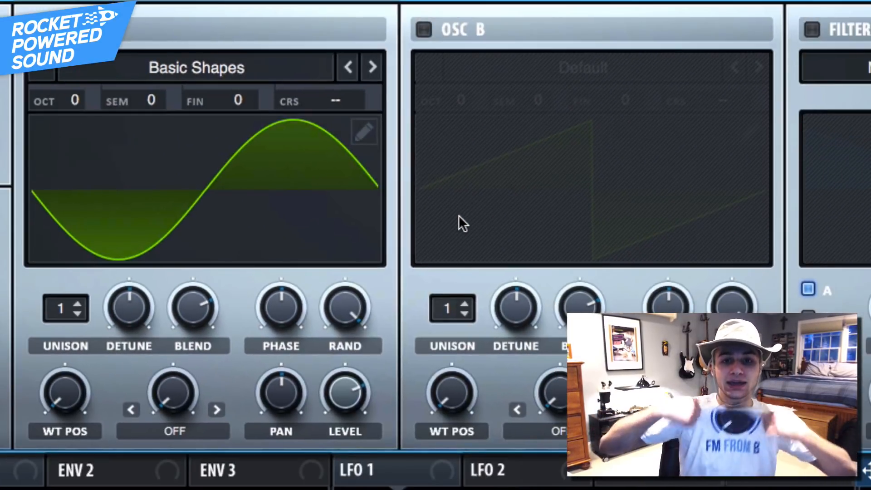
Enable oscillator B and load the Basic Shapes wavetable from the Analog category into it.
left_click(432, 28)
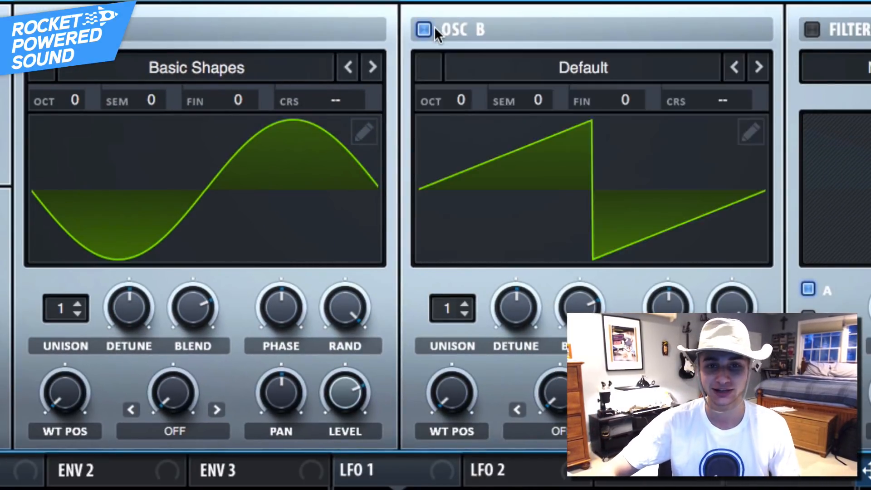
left_click(498, 54)
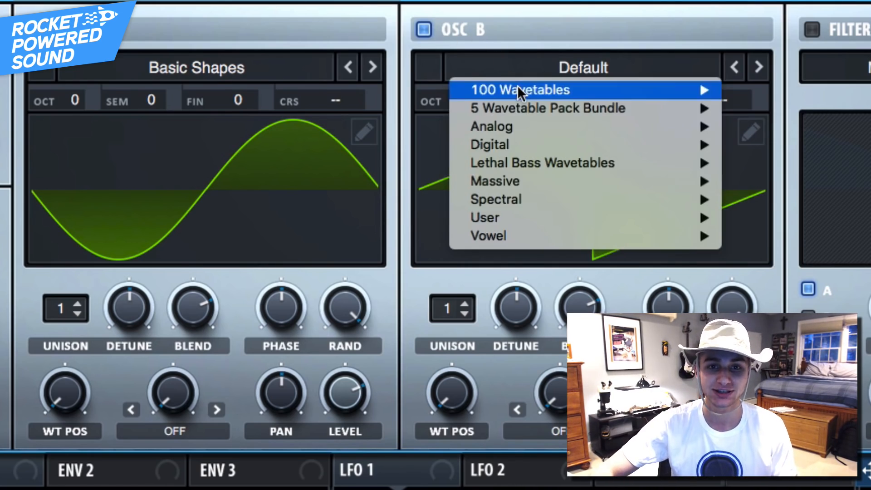
mouse_move(535, 125)
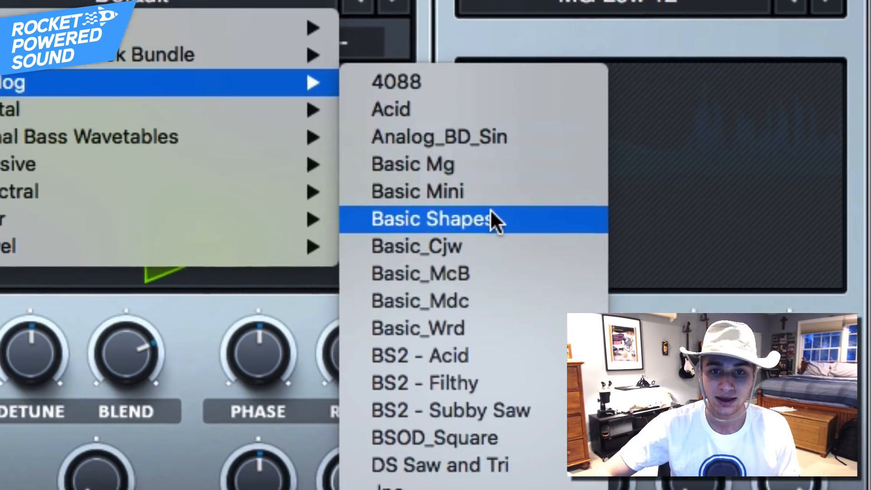
left_click(747, 298)
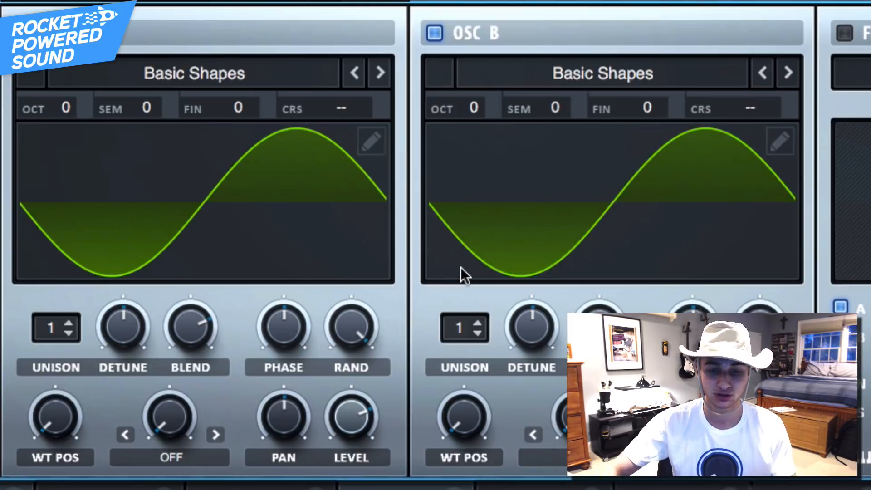
With oscillator A switched off, move oscillator B's wavetable position to the square wave at frame 4 and show its wavetable in 3D.
left_click(26, 32)
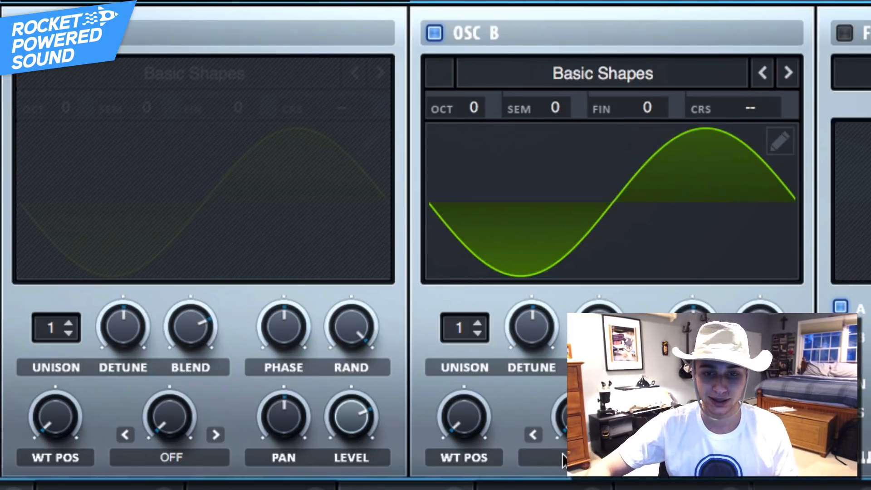
left_click(527, 457)
left_click(529, 432)
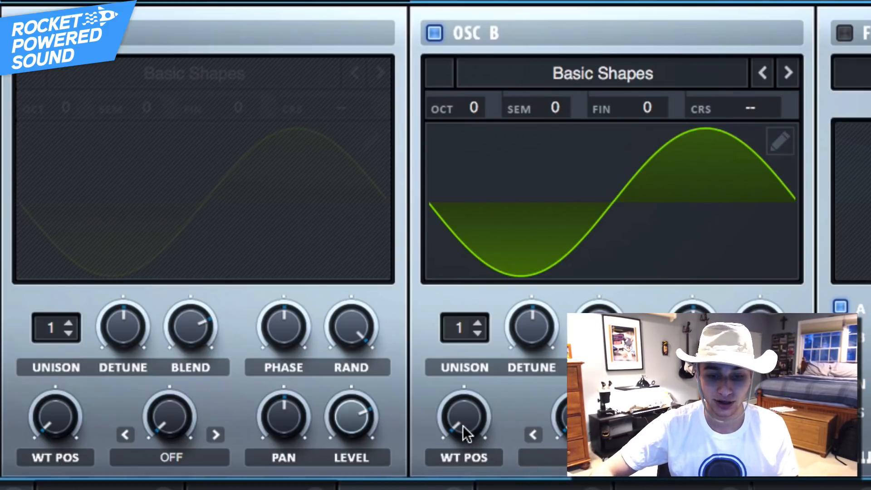
left_click_drag(463, 414, 480, 314)
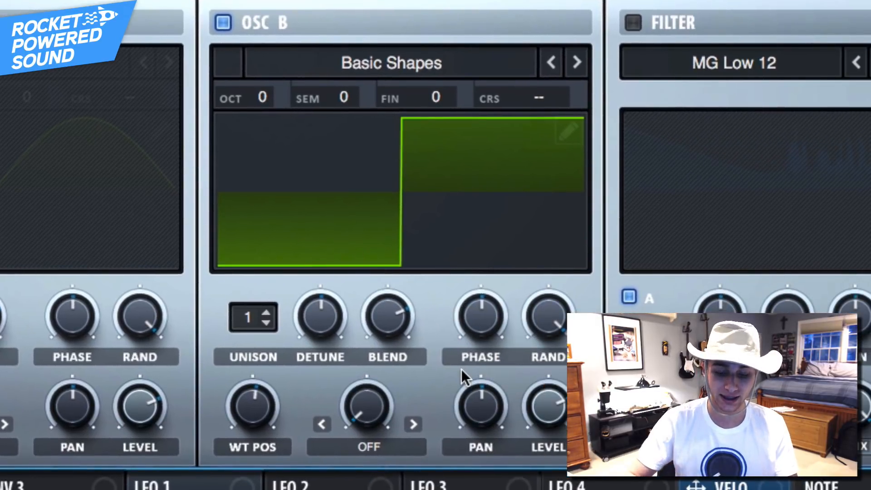
key("super+k")
left_click(396, 232)
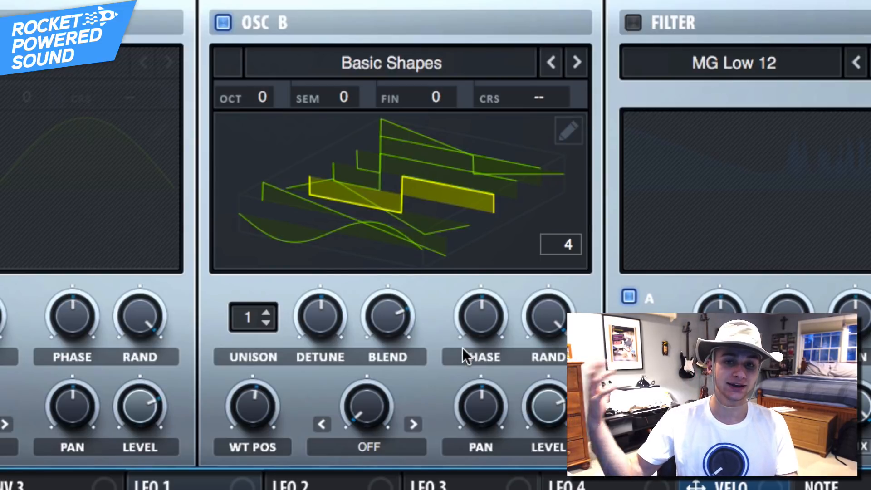
Set oscillator B's warp mode to FM (from A) and move oscillator A's wavetable position from the sine to the sawtooth shape.
left_click(358, 448)
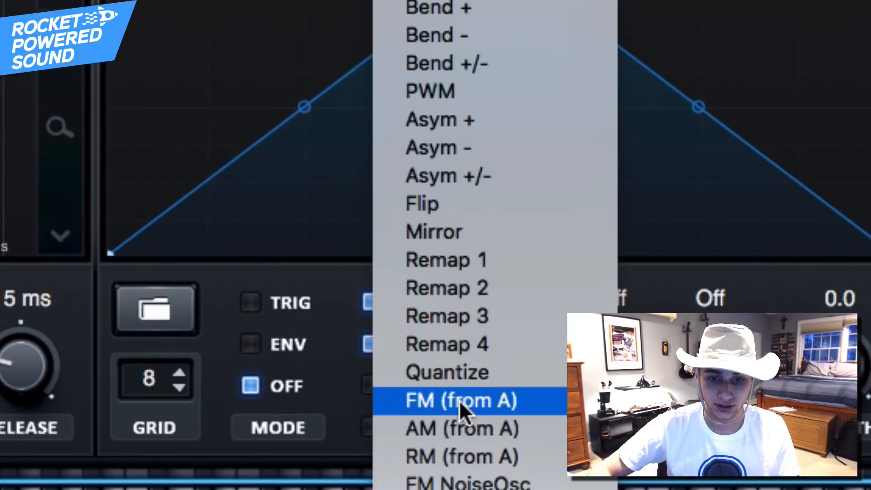
left_click(459, 401)
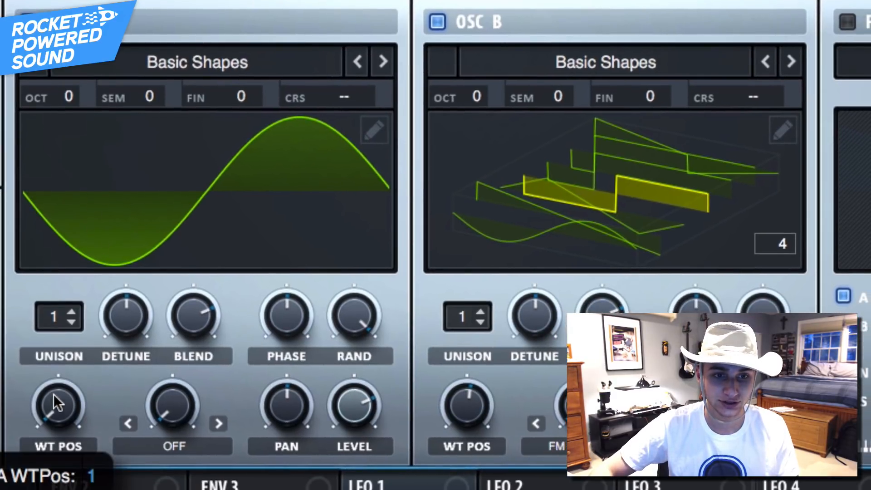
left_click_drag(52, 413, 52, 371)
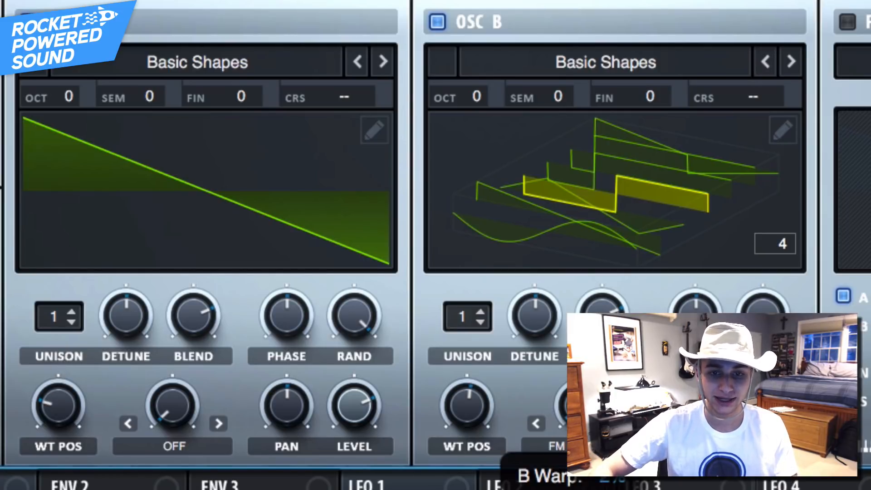
Raise oscillator A to octave +1 and adjust oscillator B's FM warp amount to a fairly low setting.
left_click_drag(594, 377, 604, 357)
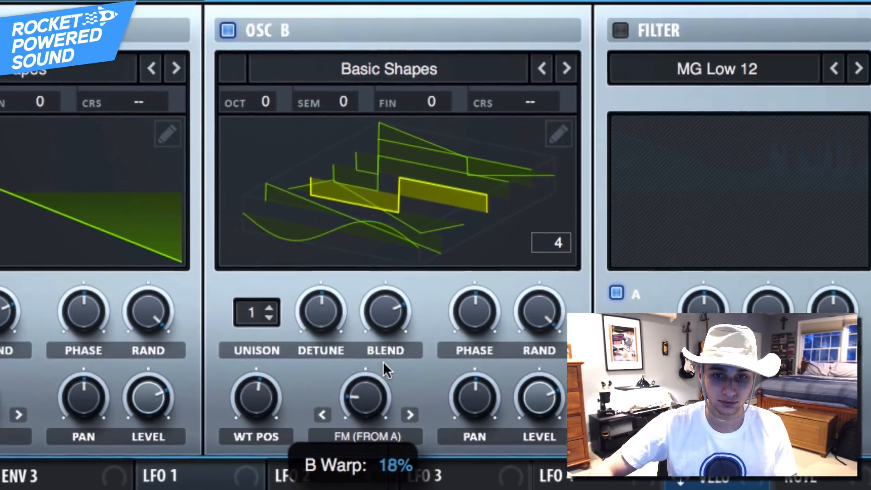
left_click_drag(379, 333, 403, 292)
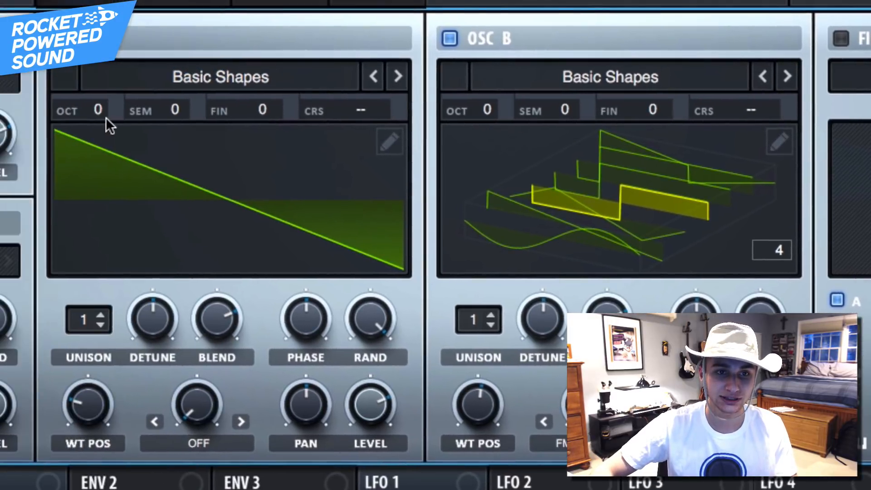
left_click_drag(107, 119, 113, 82)
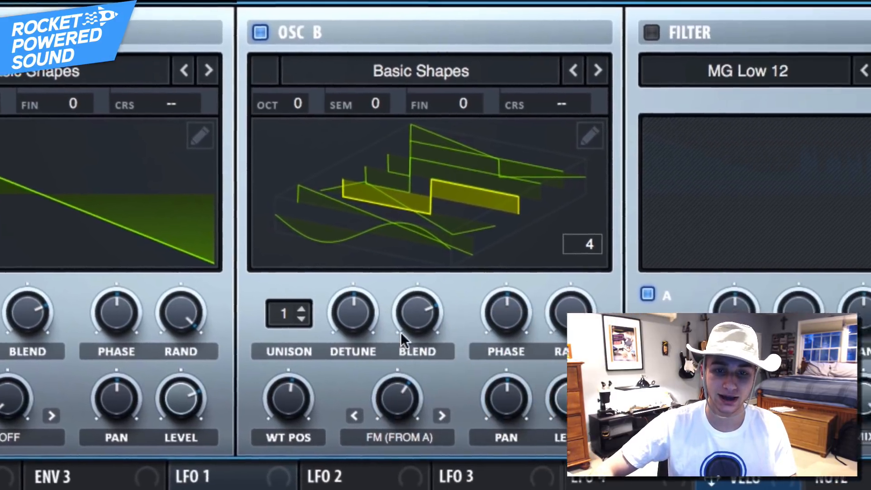
left_click_drag(414, 378, 415, 376)
left_click_drag(302, 426, 294, 399)
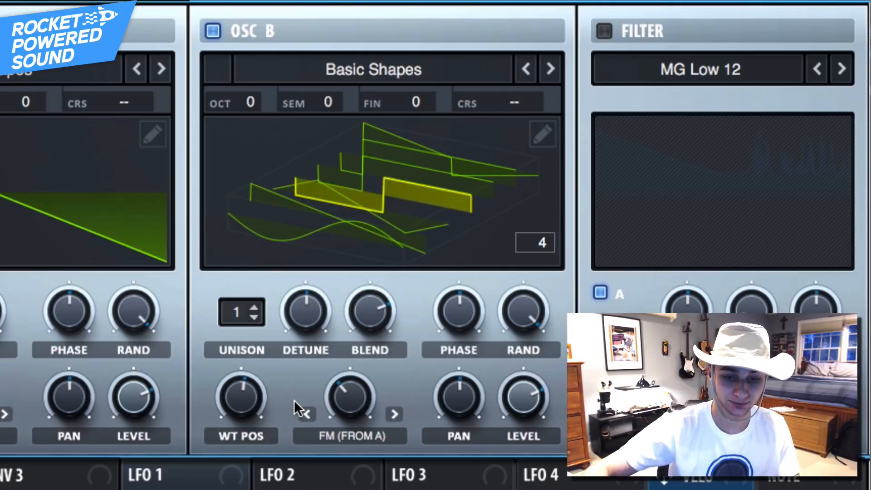
left_click(339, 390)
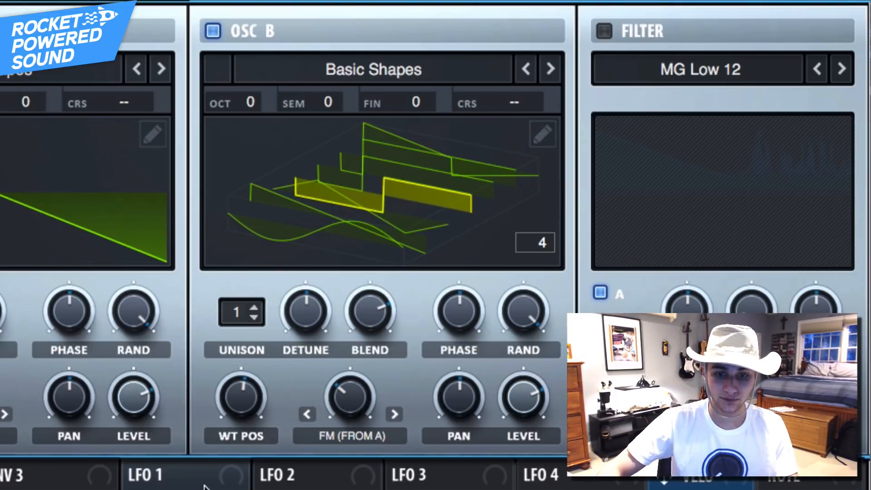
Assign LFO 1 to modulate oscillator B's FM warp amount and set the LFO to envelope mode.
left_click_drag(205, 487, 311, 404)
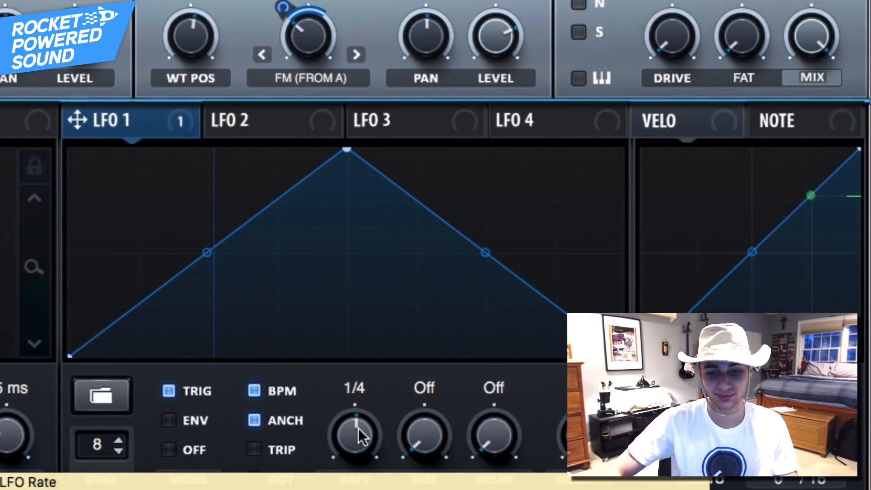
left_click(170, 422)
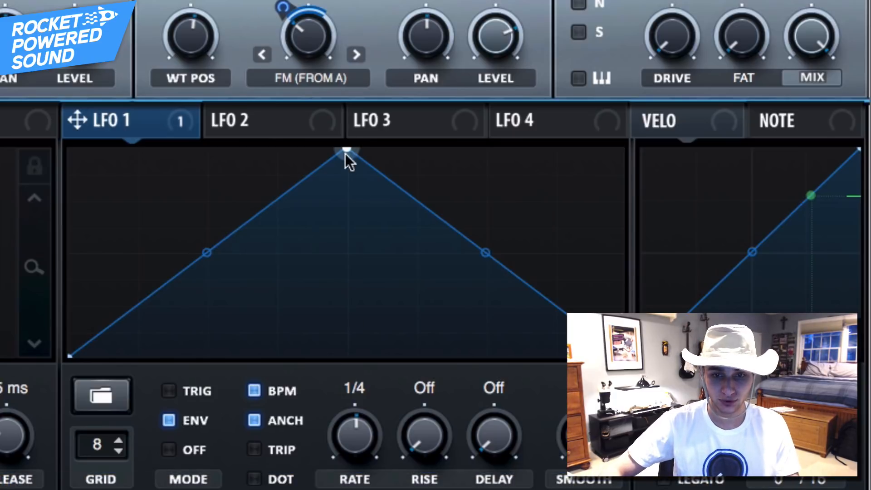
Reshape LFO 1 into a single upward-bending ramp ending at about three quarters of full height.
left_click_drag(347, 152, 630, 102)
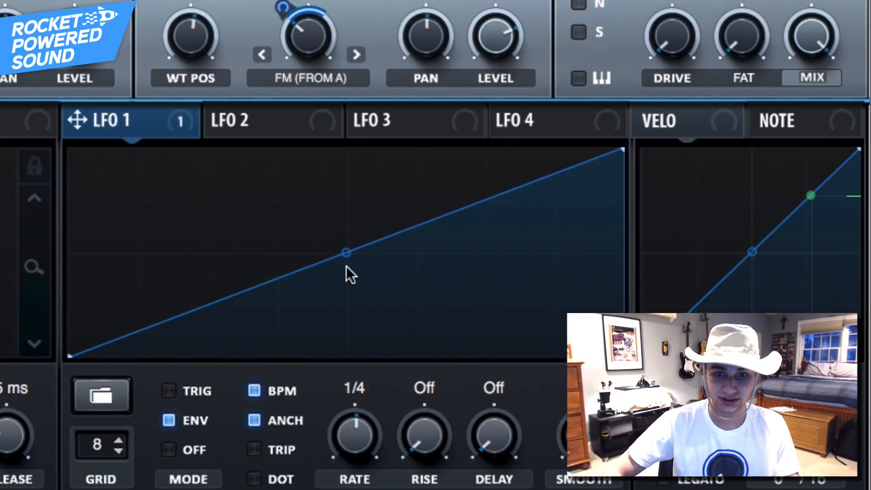
left_click_drag(347, 265, 378, 272)
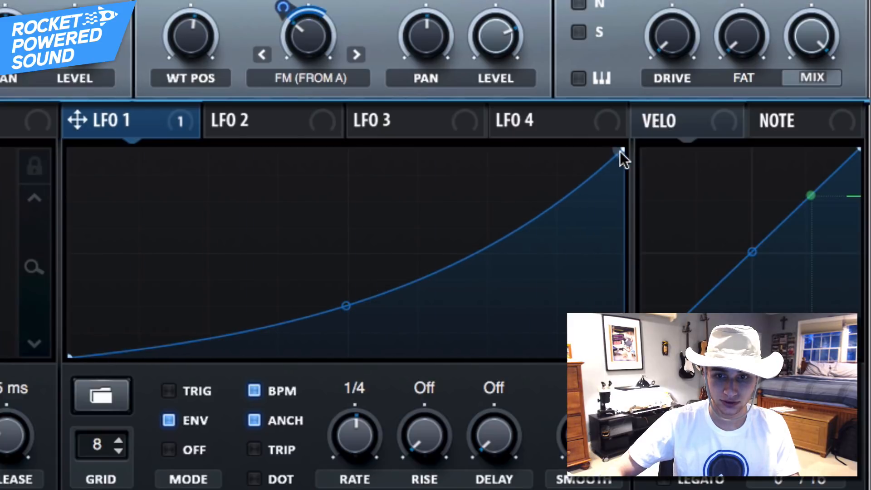
left_click_drag(620, 152, 662, 203)
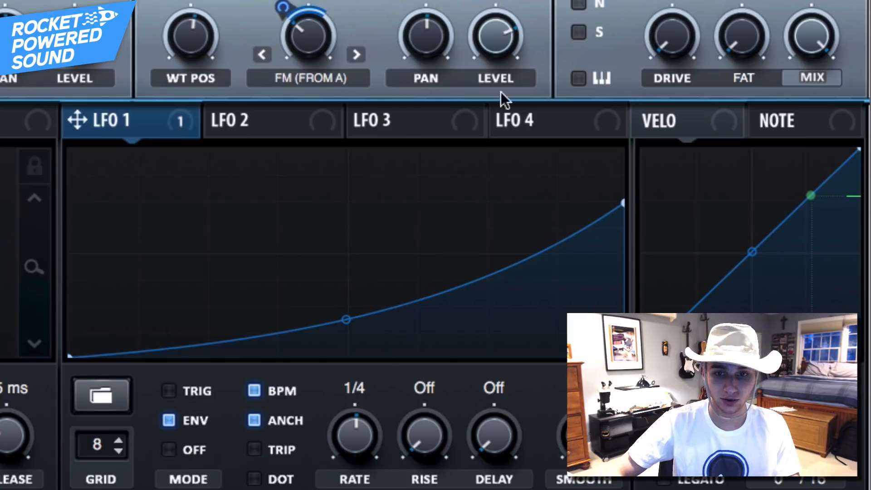
Lower oscillator B's level and modulate it with LFO 1, and bring oscillator A's level down to zero.
left_click_drag(486, 73, 162, 167)
left_click_drag(148, 111, 489, 28)
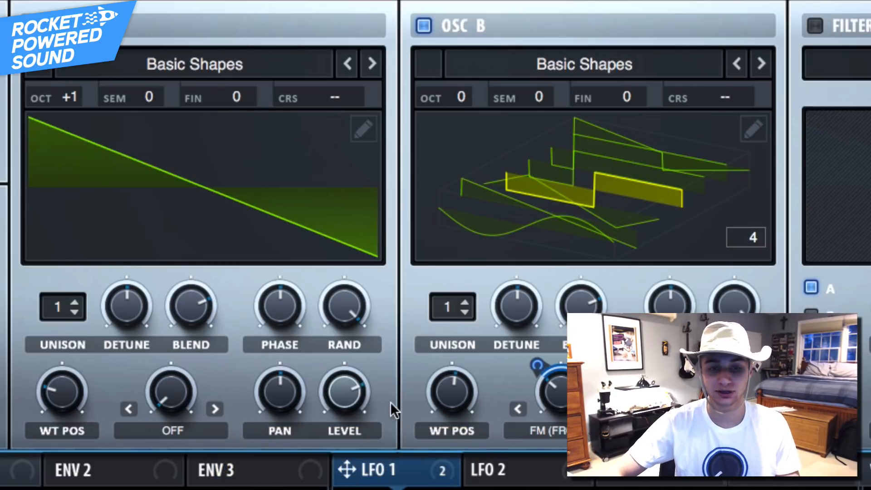
left_click_drag(348, 391, 308, 468)
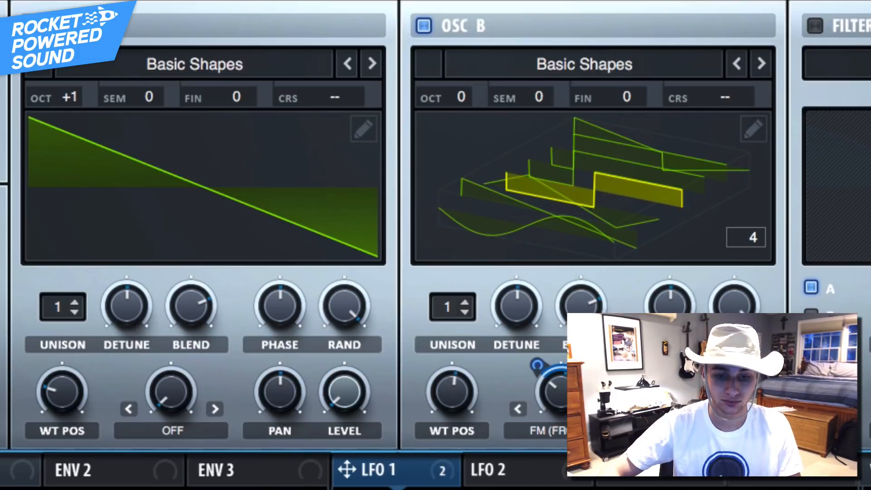
Set oscillator A's warp mode to Sync and raise its warp amount to about 3.03%.
left_click(163, 431)
left_click(154, 470)
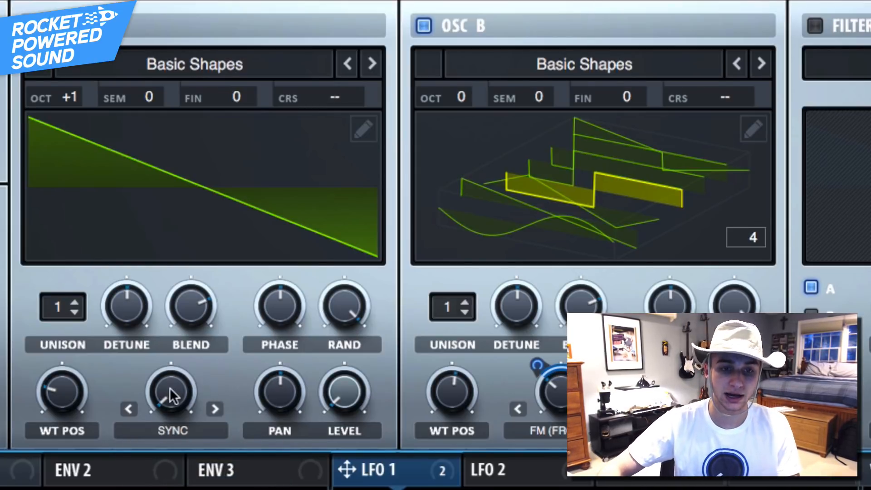
left_click_drag(170, 389, 204, 307)
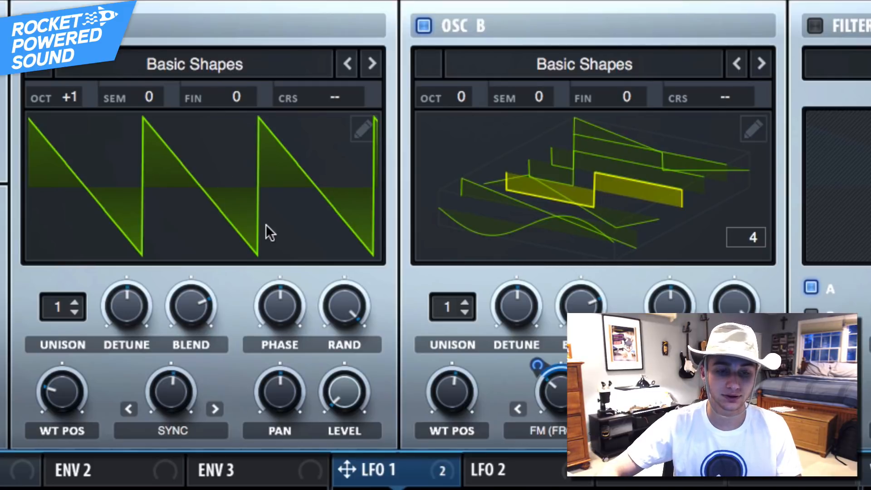
Try oscillator A's sync amount at 2.73% and 3.13%, and return it to about 3.03%.
left_click(166, 386)
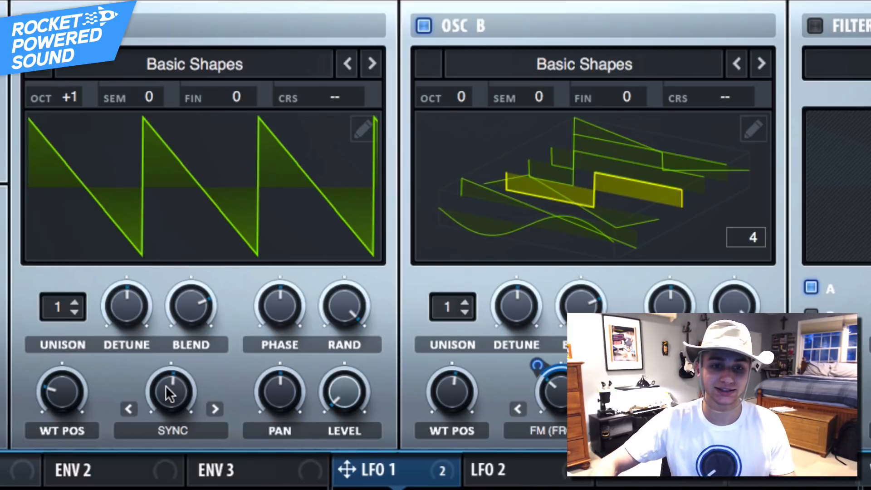
left_click(166, 386)
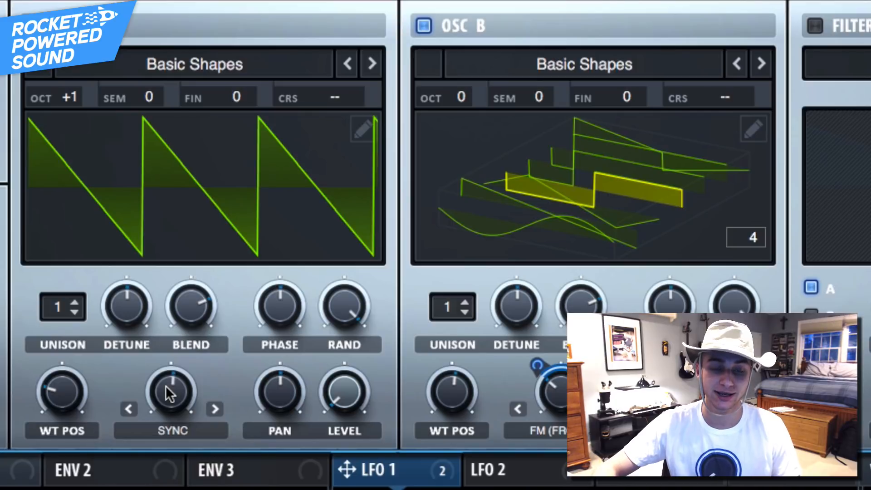
left_click(167, 378)
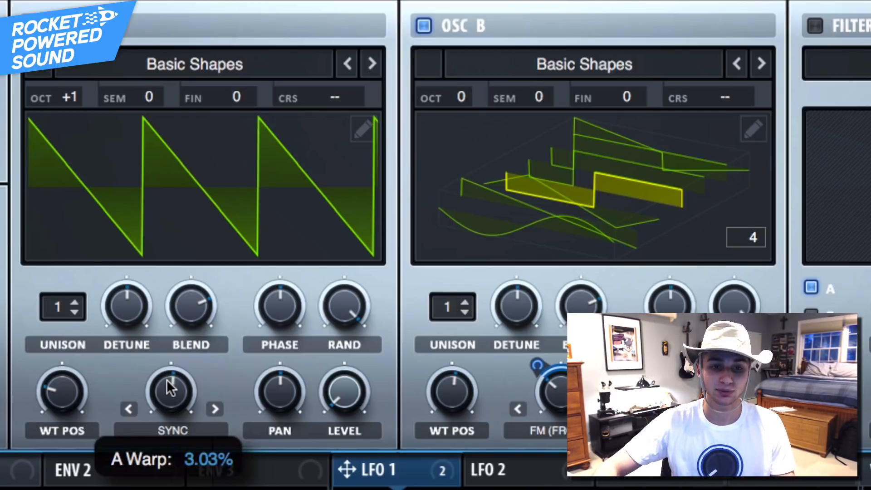
left_click_drag(167, 380, 164, 384)
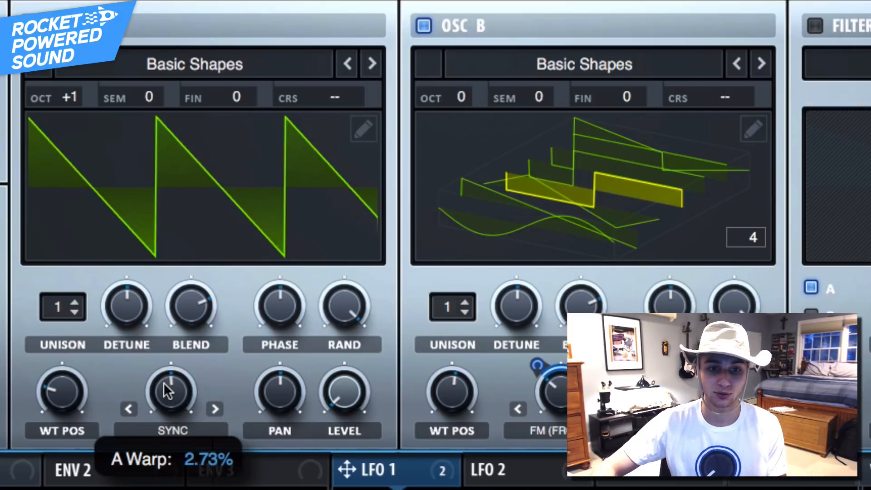
left_click_drag(163, 383, 169, 379)
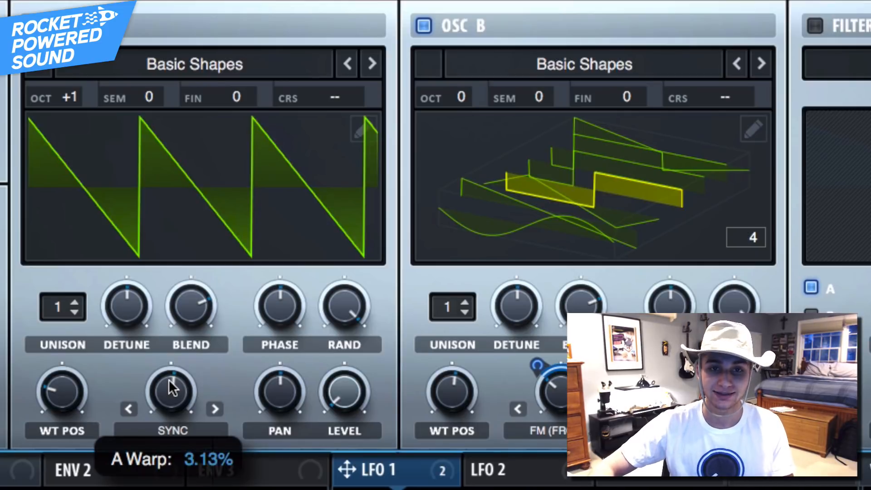
left_click_drag(169, 380, 167, 380)
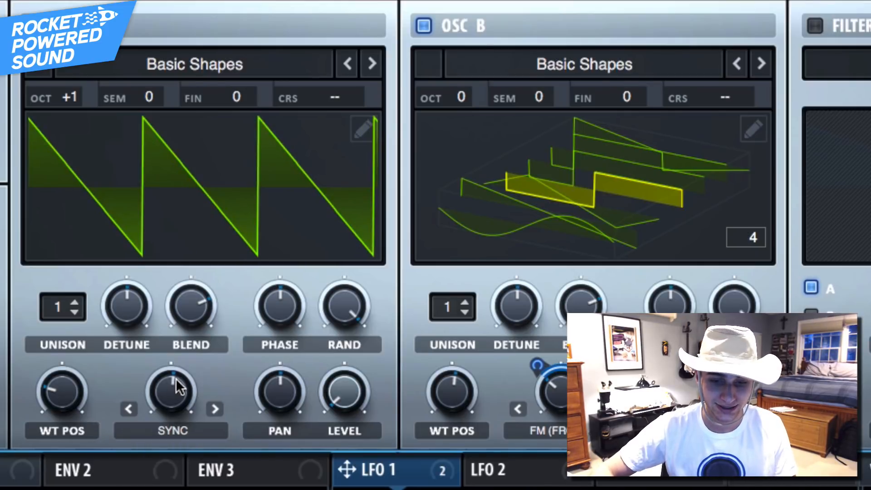
Enable the main filter and set its type to Reverb from the Misc group.
left_click(820, 21)
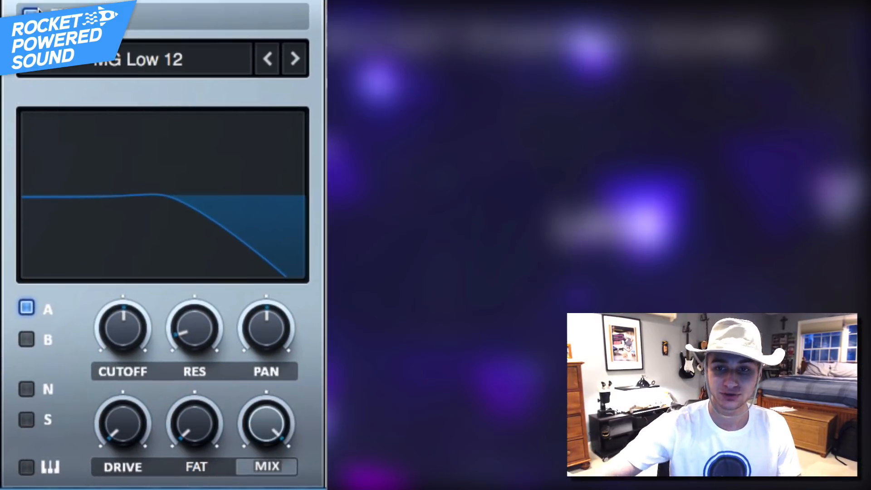
left_click(844, 64)
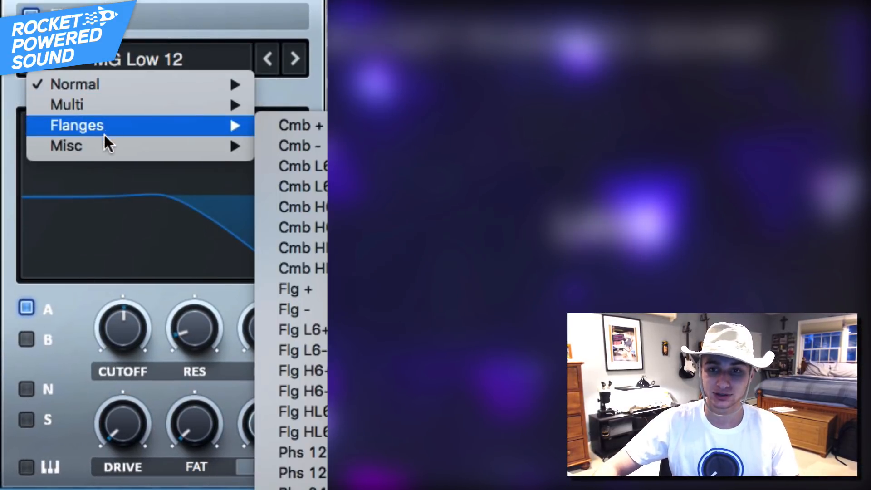
mouse_move(104, 146)
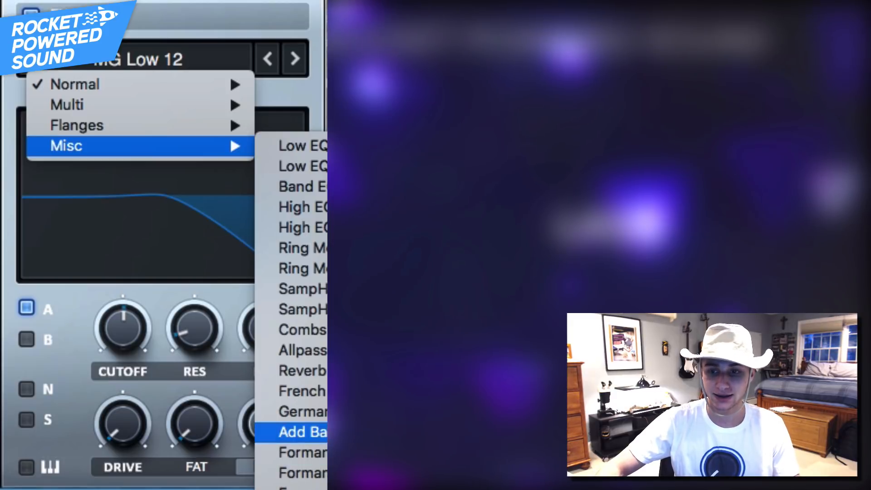
left_click(302, 370)
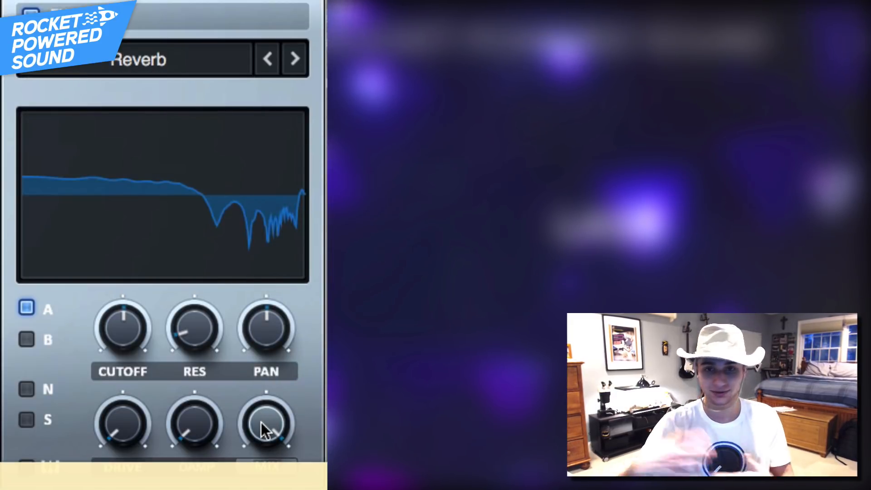
Route oscillator B through the Reverb filter and set the cutoff slightly above its midpoint, with LFO 1 assigned to modulate it.
left_click_drag(120, 327, 121, 358)
left_click(26, 339)
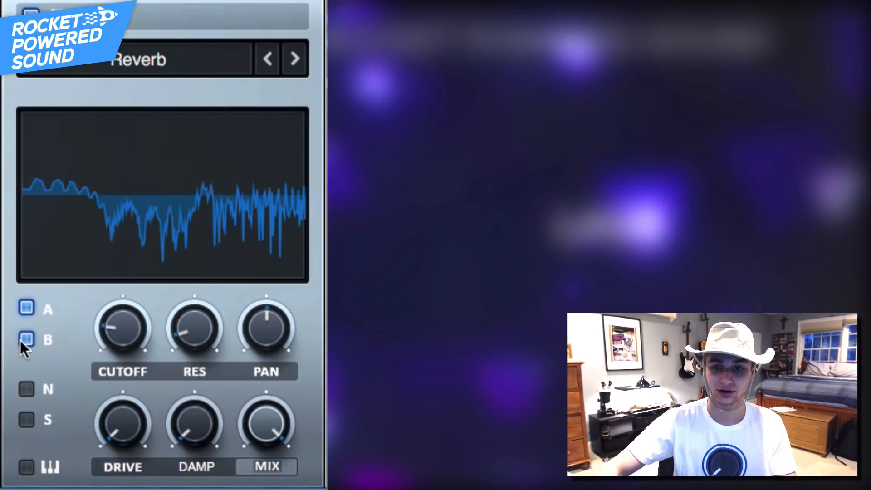
left_click_drag(137, 318, 98, 323)
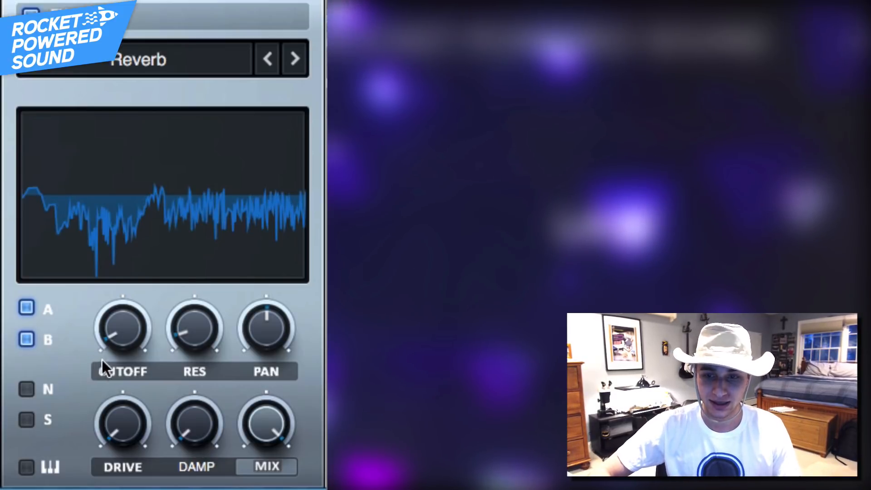
left_click_drag(102, 360, 148, 222)
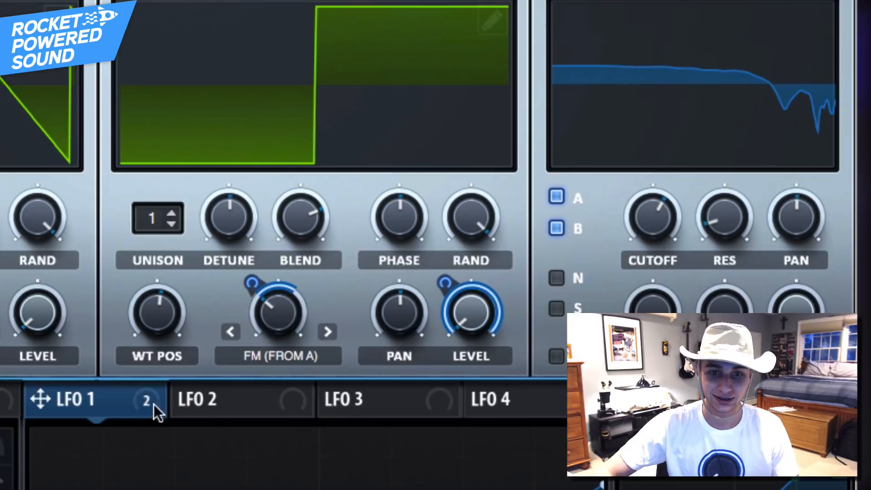
left_click_drag(152, 412, 656, 214)
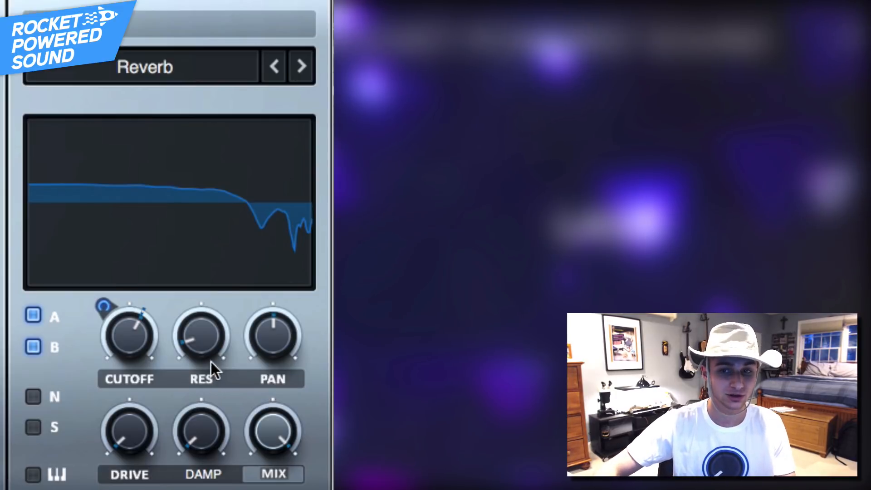
Raise the Reverb filter's resonance to maximum and enable its keytracking, with the cutoff trimmed slightly down and some drive added.
left_click_drag(211, 361, 255, 153)
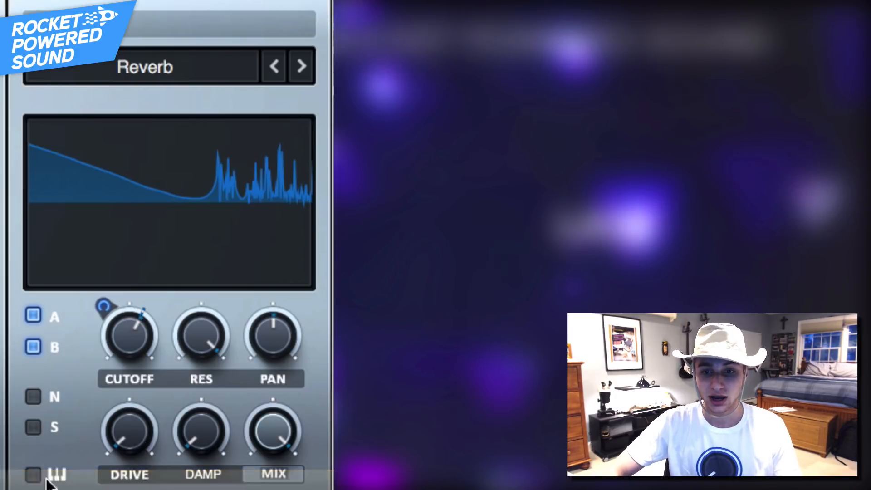
left_click(33, 474)
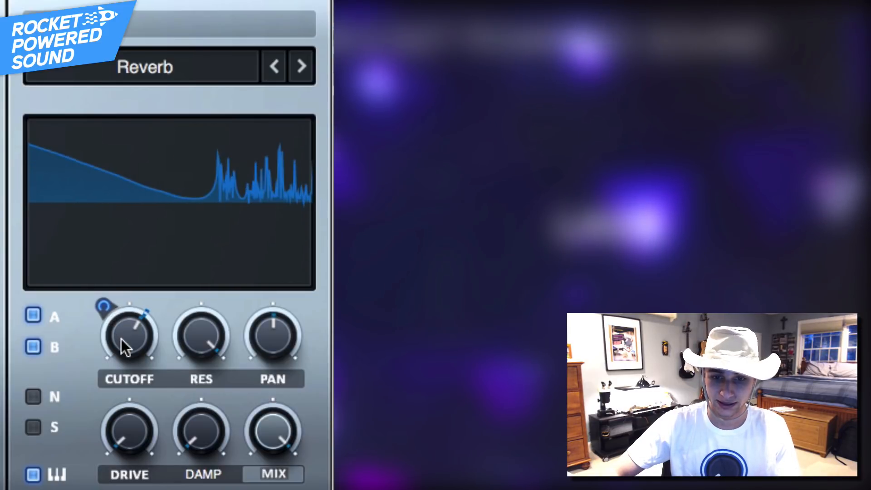
left_click_drag(121, 339, 119, 347)
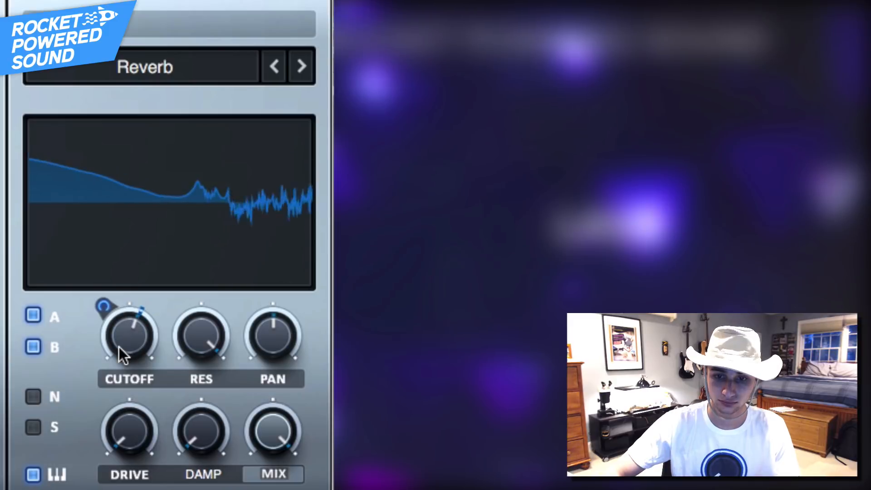
left_click_drag(132, 436, 143, 392)
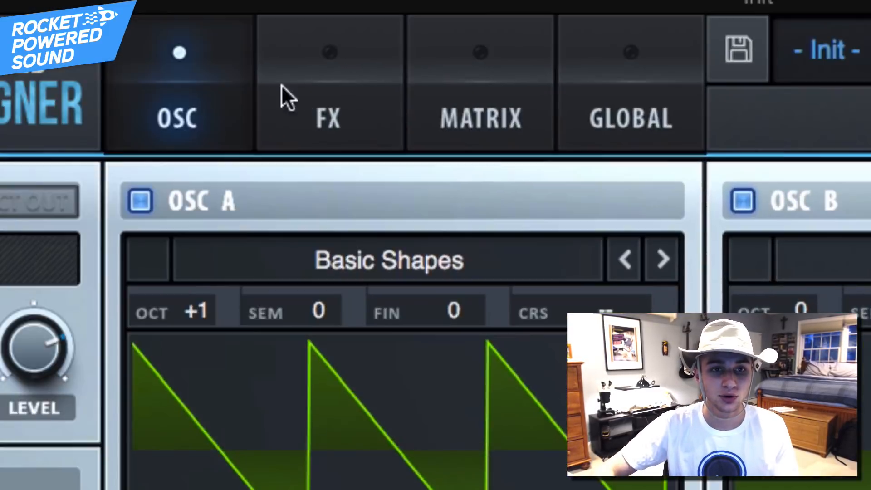
Add an effects Filter at the start of the effects chain and set its type to High 18.
left_click(241, 53)
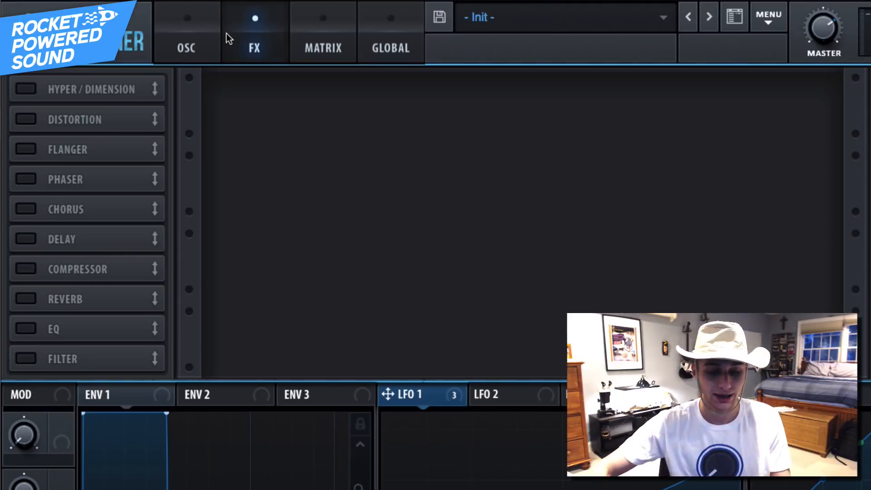
left_click(32, 356)
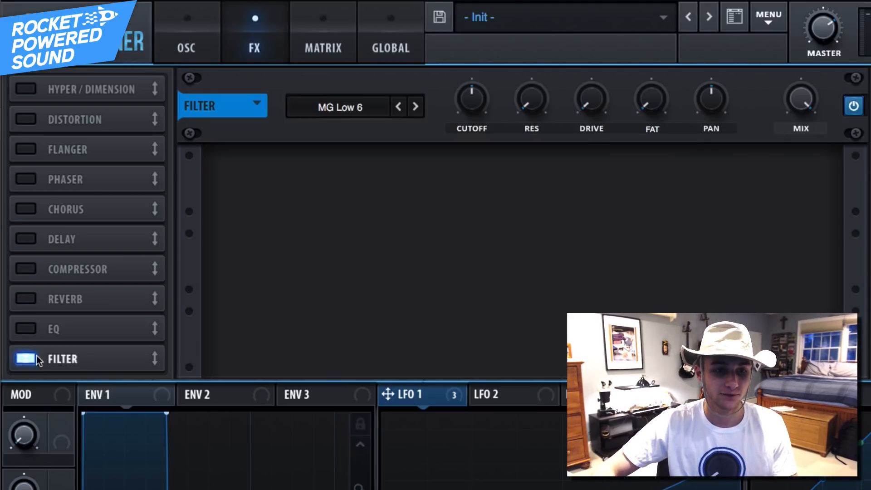
left_click_drag(61, 358, 68, 68)
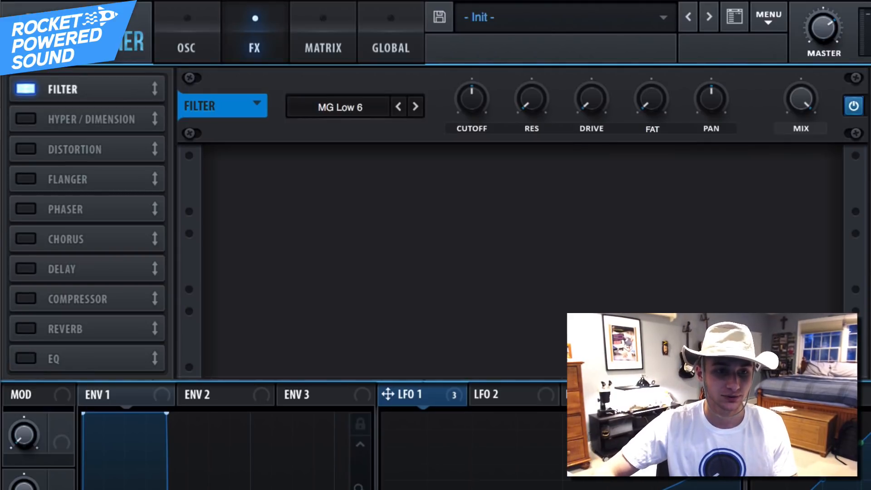
left_click(346, 110)
mouse_move(350, 121)
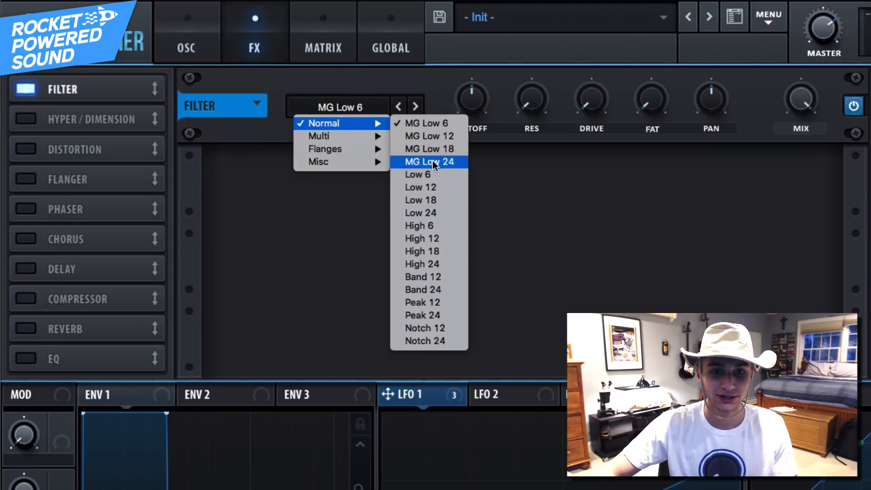
left_click(436, 251)
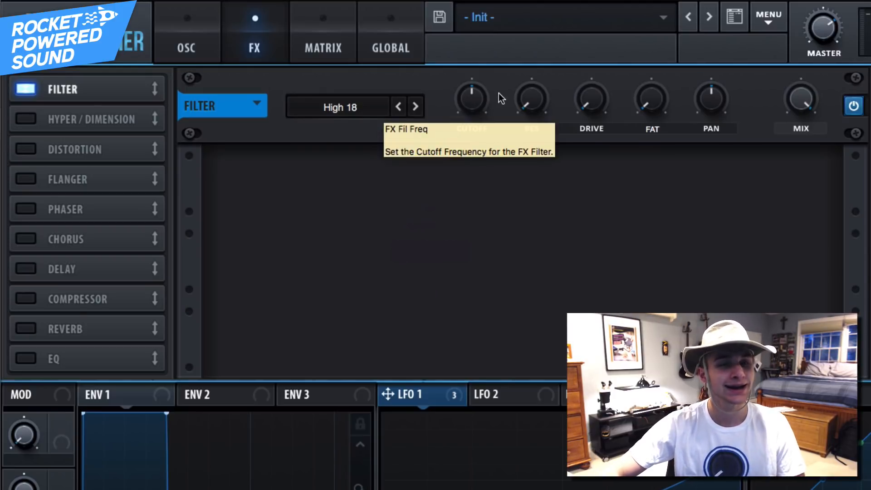
Set the effects filter's cutoff to 50 Hz with LFO 1 modulation and its resonance to about halfway, comparing the sound with the filter bypassed.
mouse_move(455, 118)
left_mouse_down()
mouse_move(461, 111)
mouse_move(442, 127)
left_mouse_up()
left_click(474, 96)
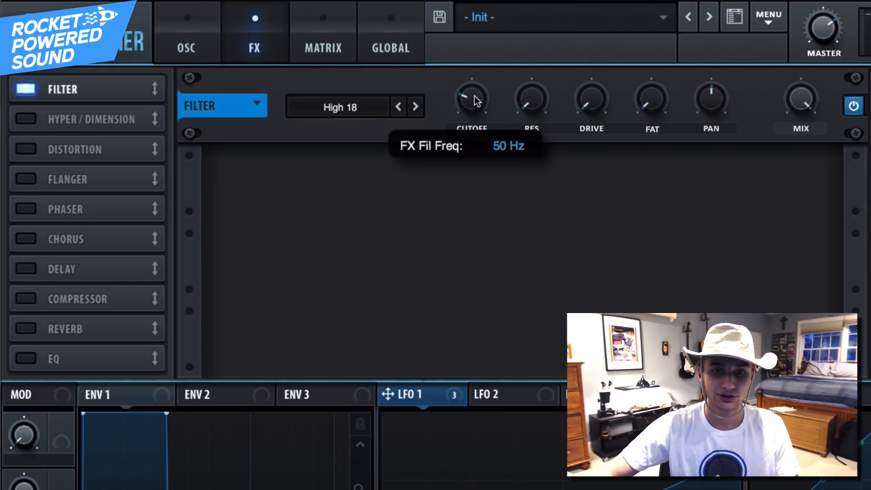
left_click_drag(439, 389, 434, 108)
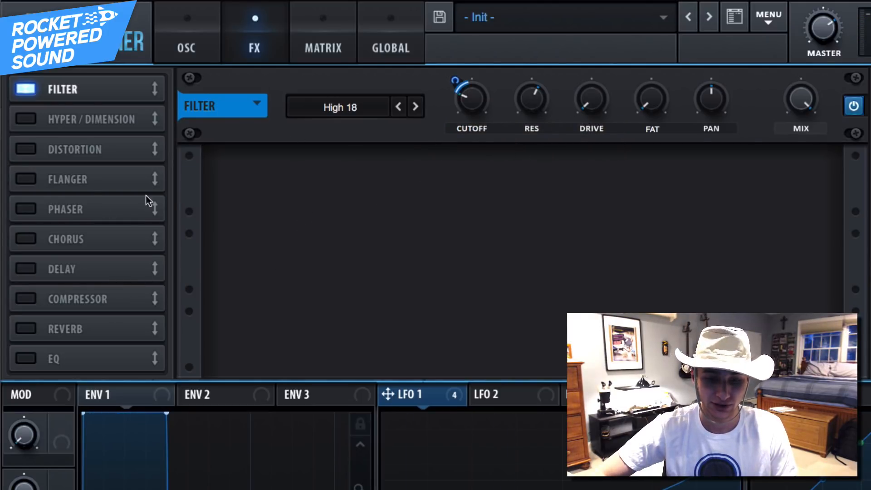
mouse_move(539, 105)
left_mouse_down()
mouse_move(524, 121)
mouse_move(532, 93)
left_mouse_up()
left_click(30, 88)
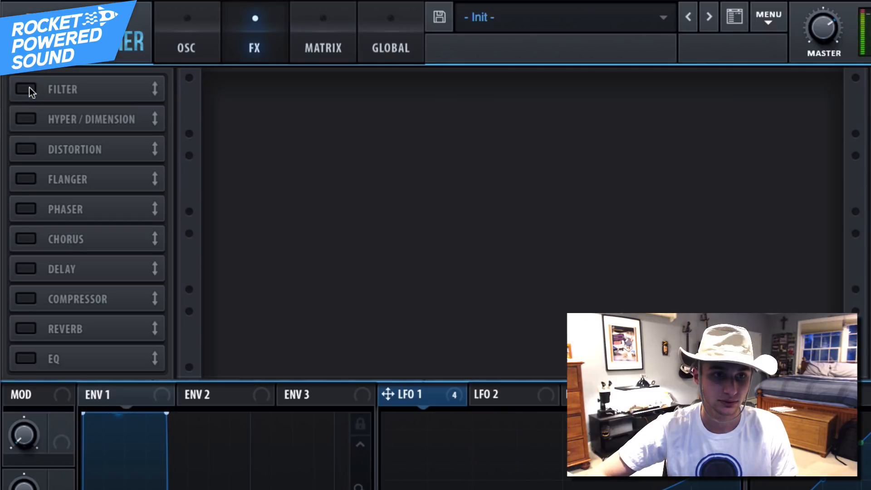
left_click(29, 89)
Add a Compressor directly after the effects filter, switch it to multiband and raise its gain to about a third.
left_click(27, 303)
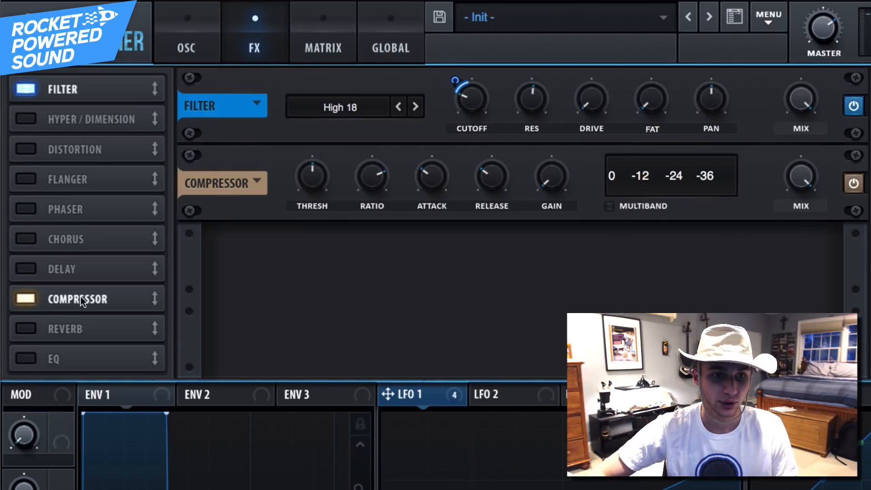
left_click_drag(81, 296, 121, 121)
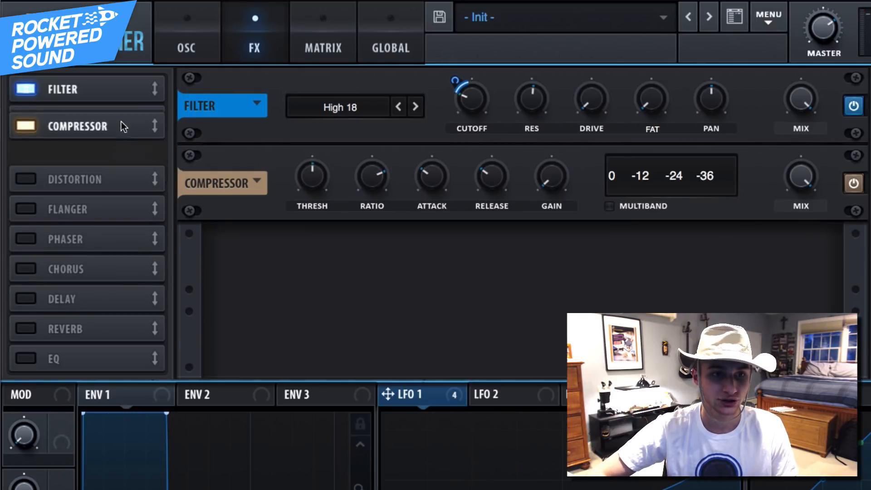
left_click(610, 209)
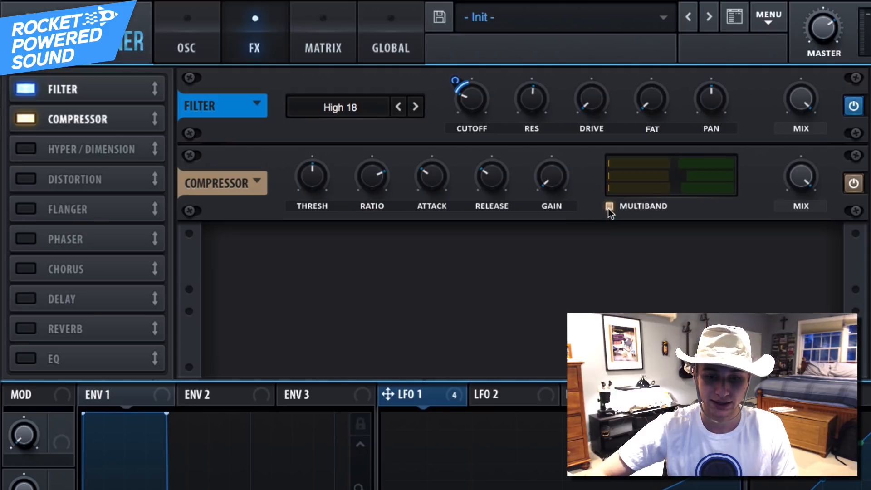
left_click_drag(552, 177, 555, 130)
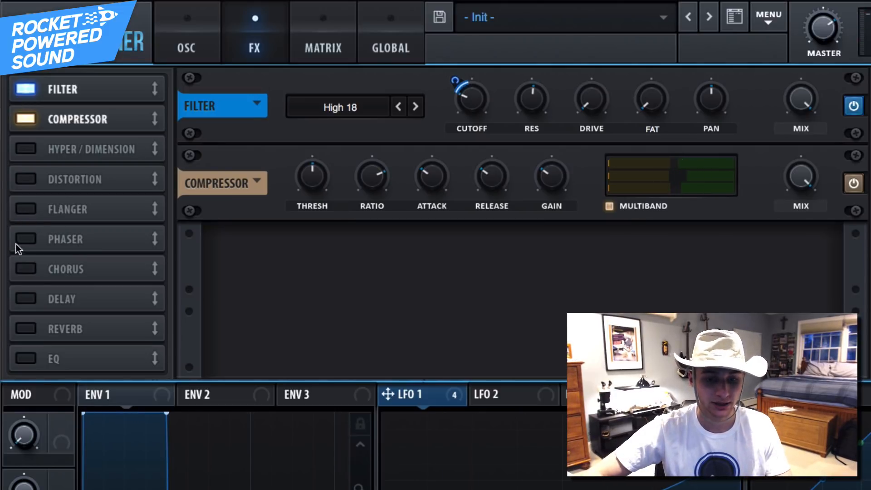
Add an EQ after the compressor with a low-band high-pass at 102 Hz, modulate that frequency with LFO 1 and raise its Q.
left_click(20, 357)
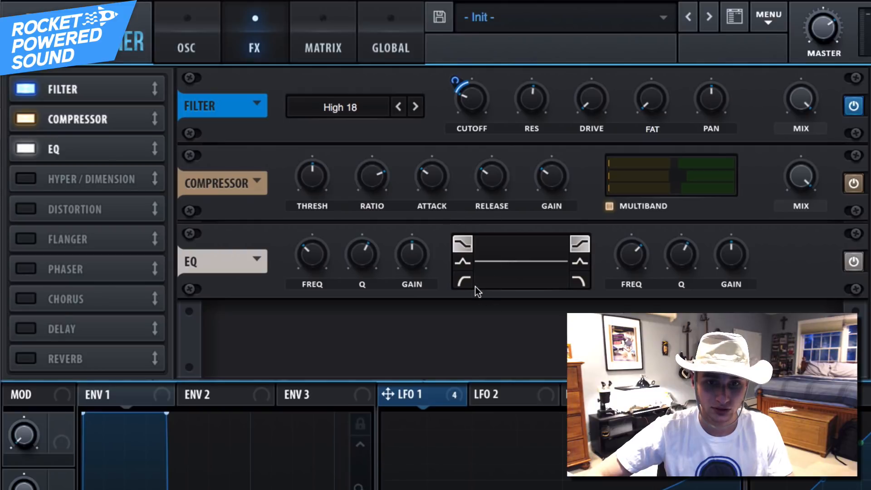
left_click(462, 282)
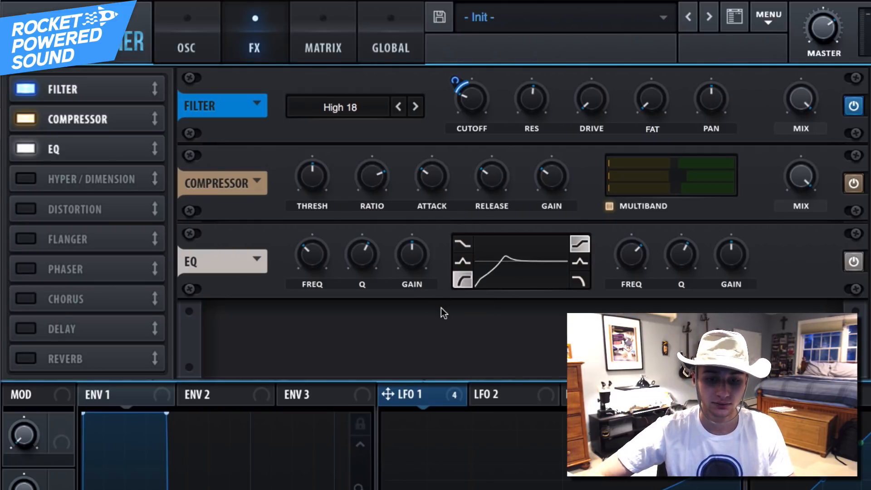
left_click_drag(316, 262, 307, 277)
left_click_drag(439, 393, 327, 256)
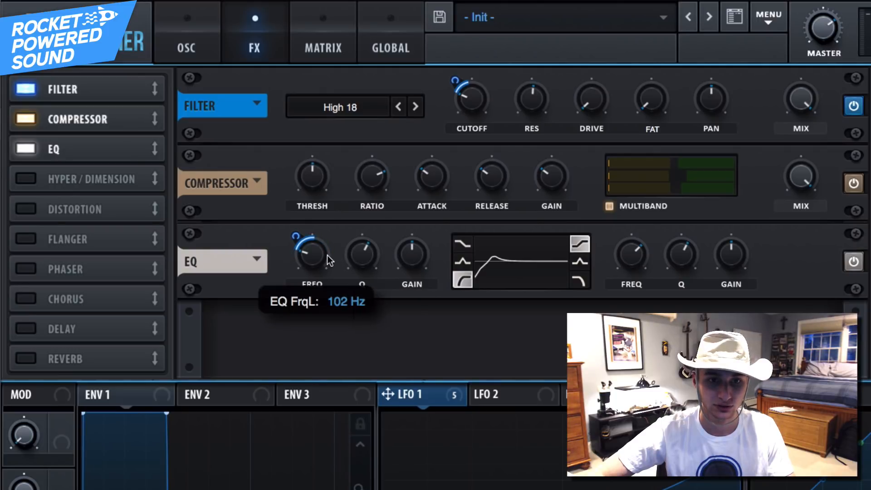
left_click_drag(383, 247, 392, 230)
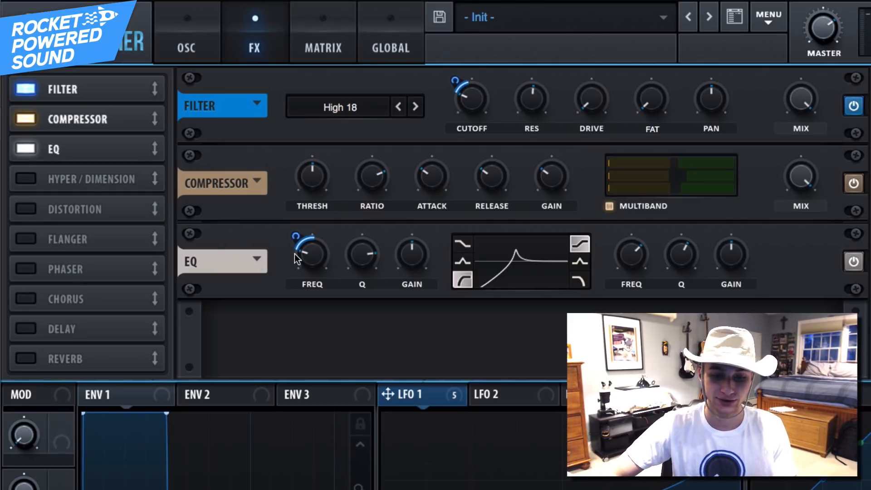
Enable Hyper/Dimension with the Hyper mix at about 7%, a very small Dimension size and the Dimension mix at about a third.
left_click(75, 183)
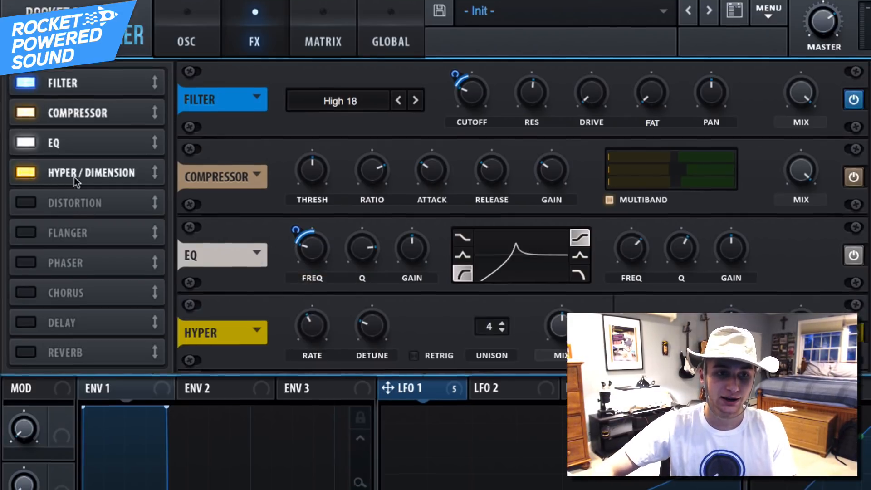
left_click_drag(545, 290, 547, 297)
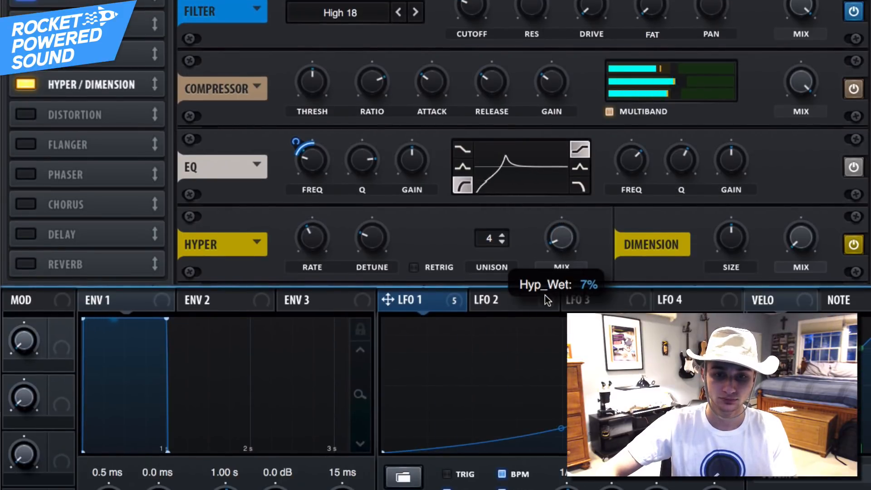
left_click_drag(731, 237, 701, 277)
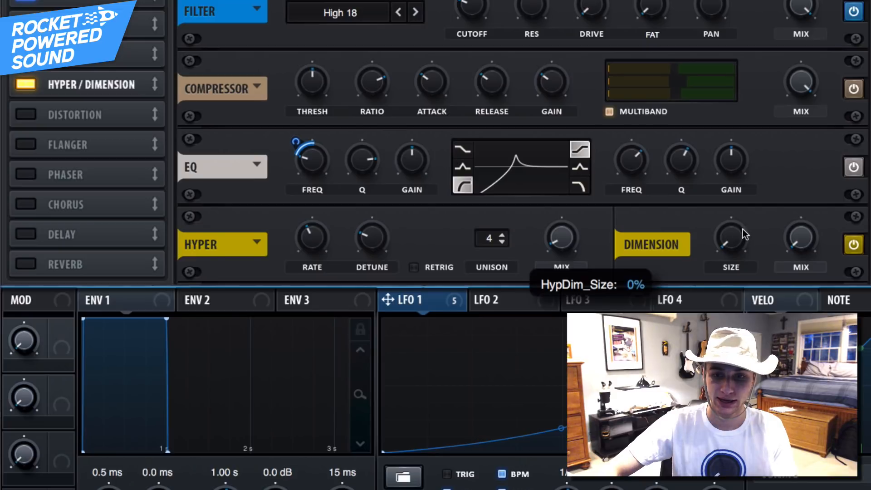
left_click_drag(742, 229, 743, 226)
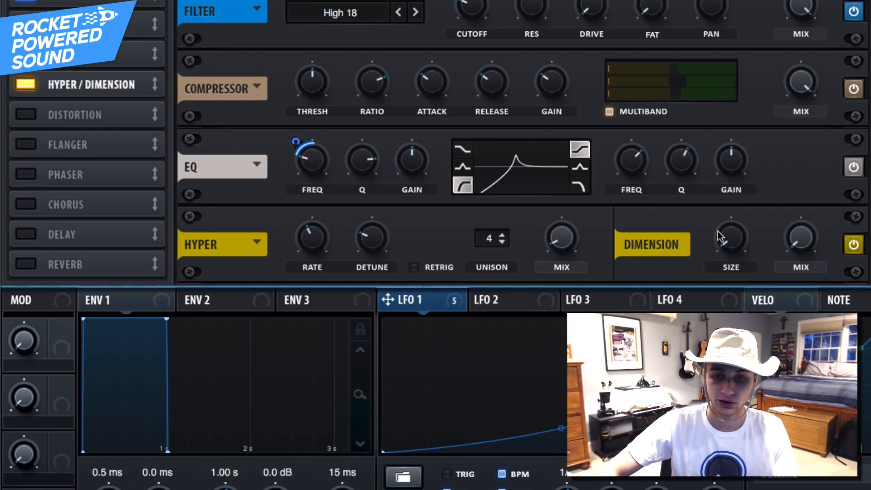
mouse_move(728, 236)
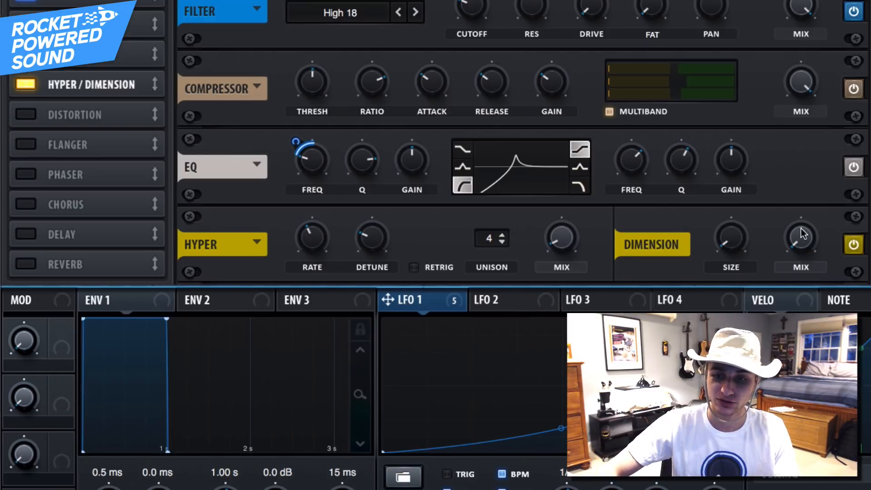
left_click_drag(802, 234, 815, 190)
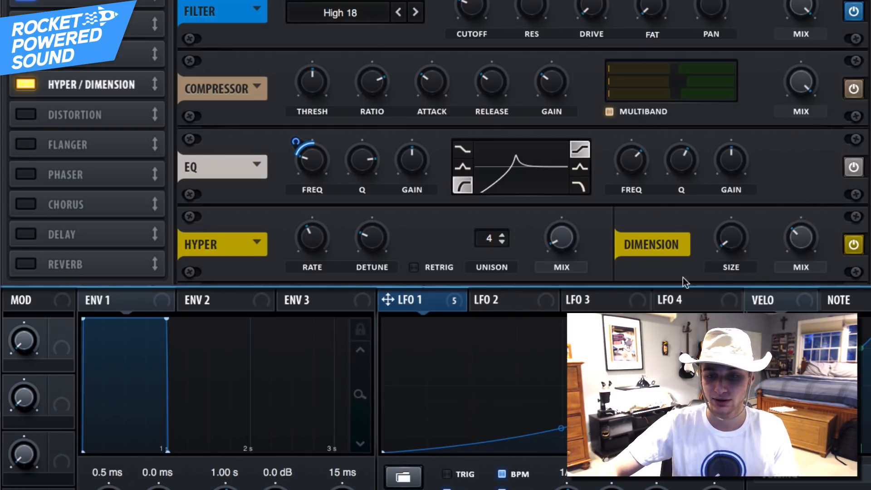
Enable the Reverb effect at the end of the chain and return to the oscillator page.
left_click(25, 264)
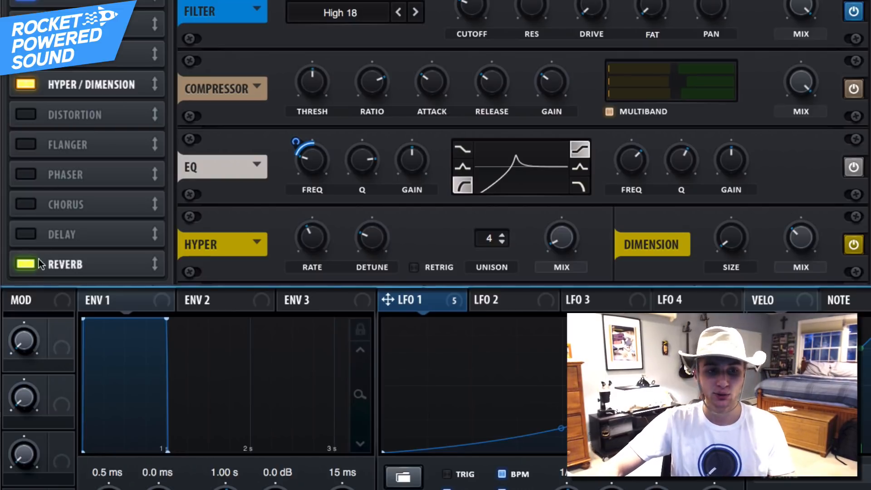
scroll(625, 272, "down", 2)
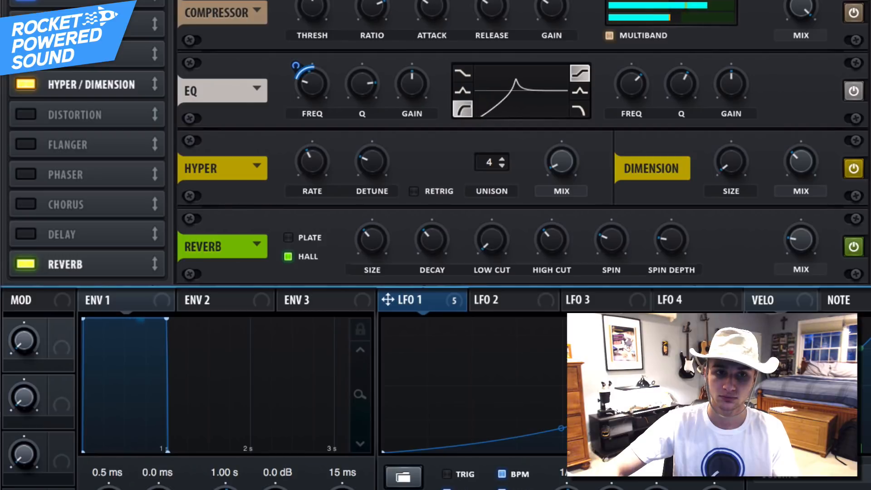
left_click(181, 1)
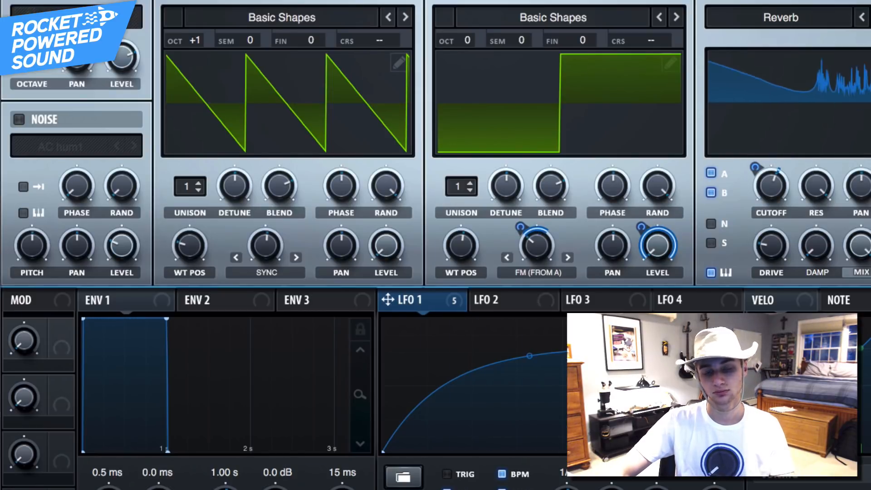